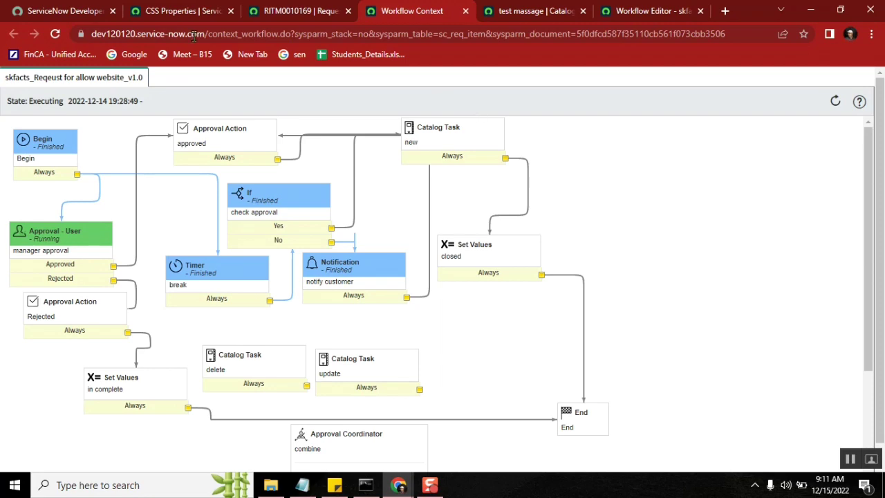
# Step: Open the catalog item linked in the requested item record, leaving the record without saving changes
pyautogui.click(299, 11)
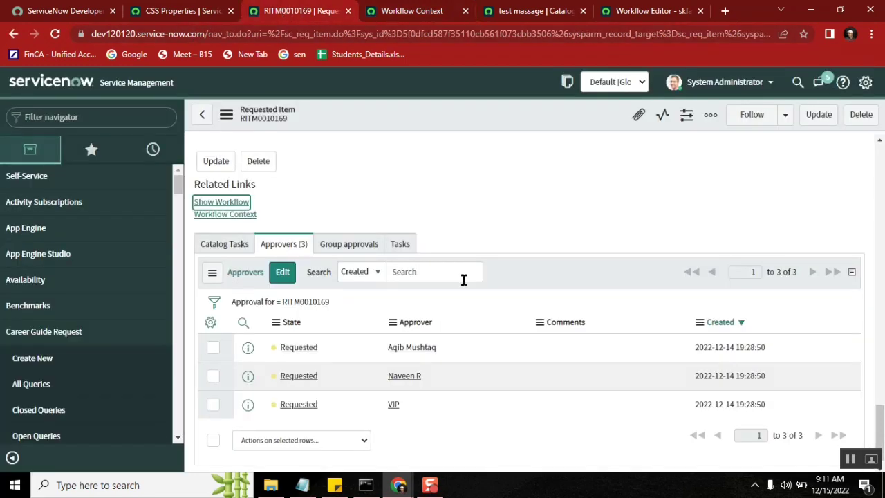
pyautogui.click(882, 162)
pyautogui.moveTo(882, 163); pyautogui.dragTo(882, 147)
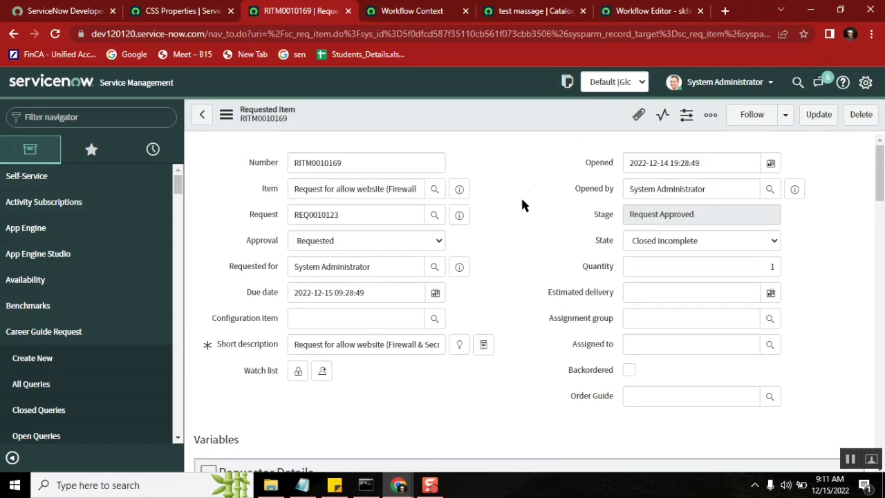
pyautogui.click(459, 189)
pyautogui.click(626, 221)
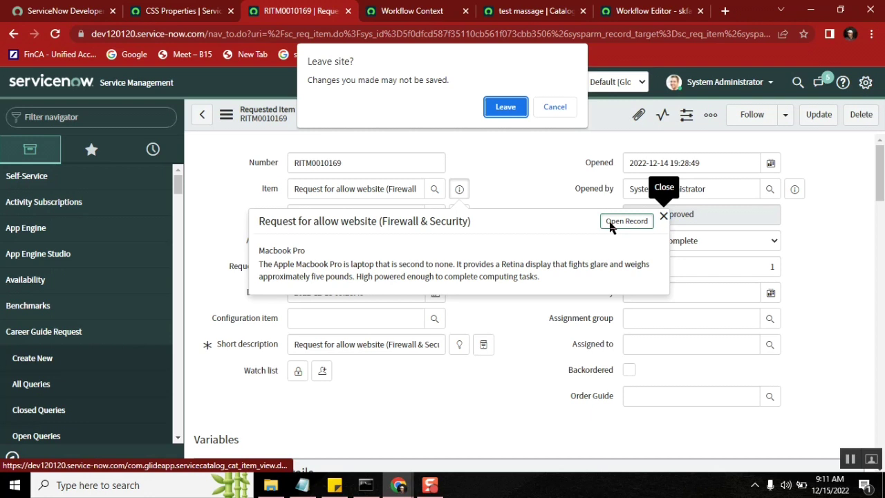
pyautogui.click(506, 108)
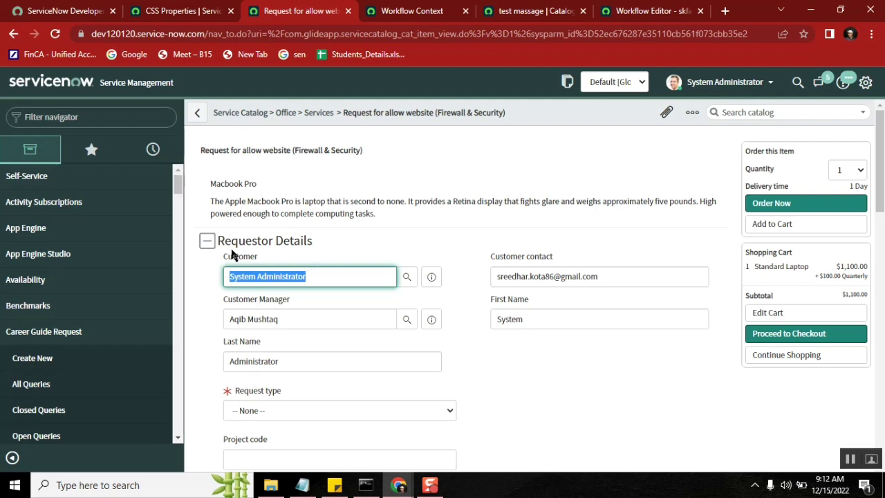
# Step: Collapse the Requestor Details section and examine the title of the Request for allow website (Firewall & Security) form
pyautogui.click(207, 241)
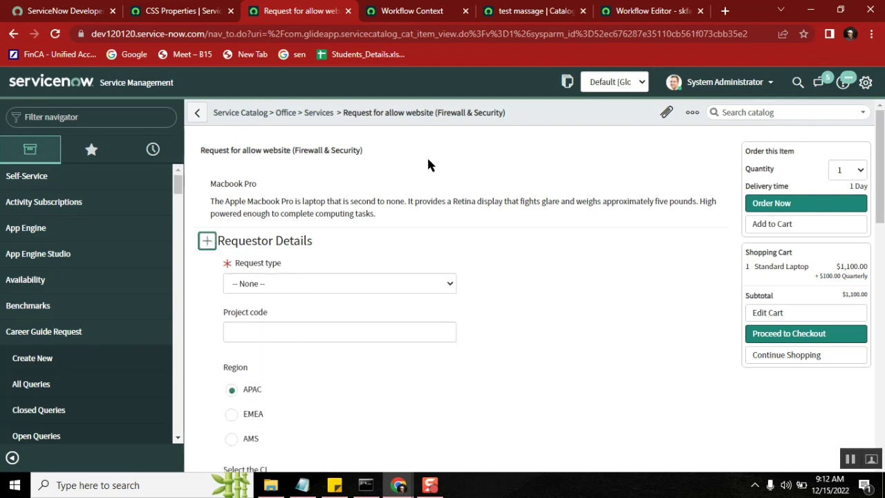
pyautogui.doubleClick(269, 150)
pyautogui.doubleClick(341, 149)
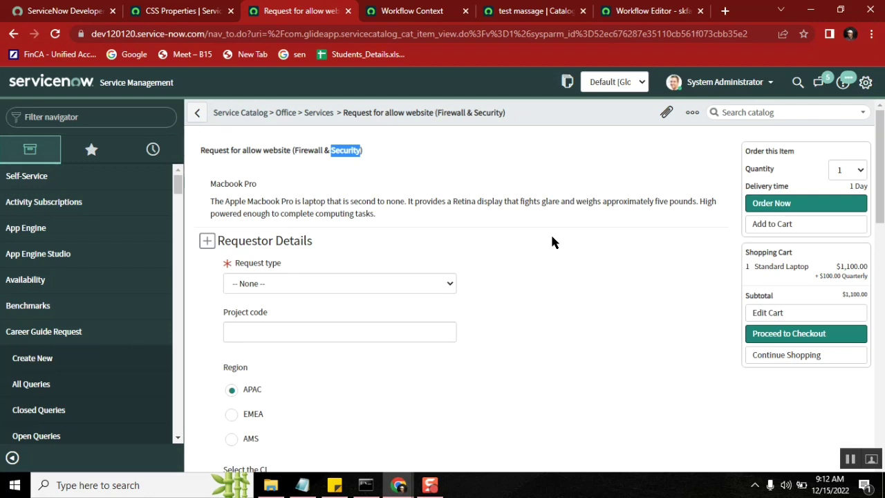
pyautogui.click(550, 240)
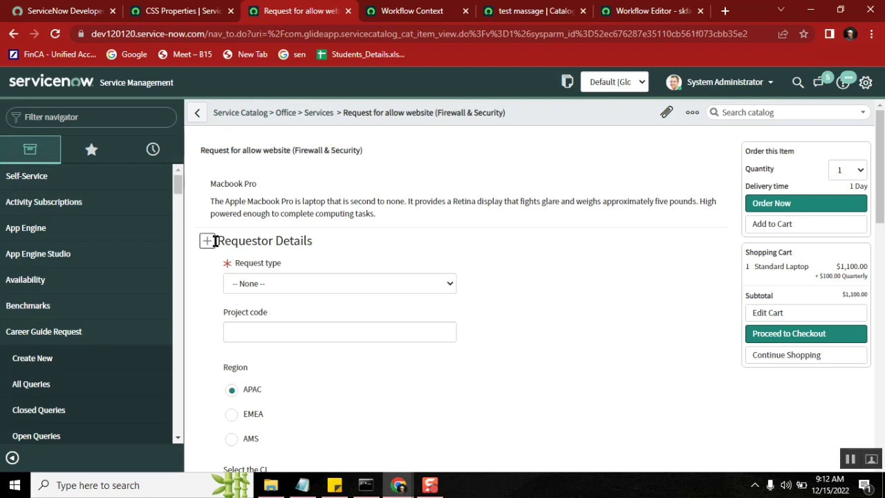
# Step: Switch to the Class45_Workflow_4.txt notes in Notepad and add the line "user administation" beneath the Resumes heading
pyautogui.moveTo(303, 486)
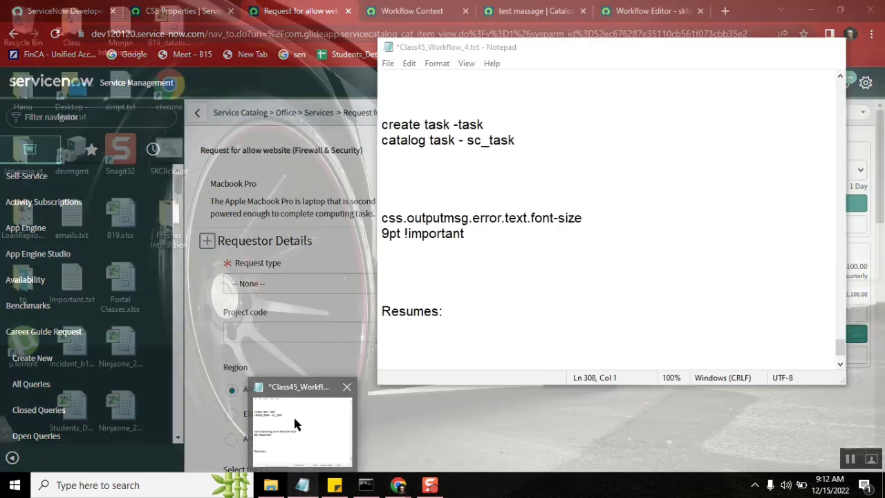
pyautogui.click(293, 415)
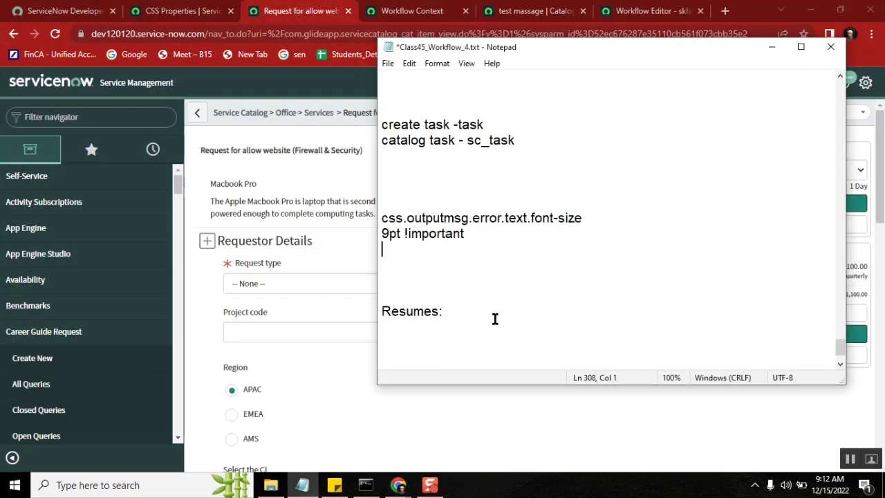
pyautogui.click(490, 302)
pyautogui.click(443, 332)
pyautogui.press('Return')
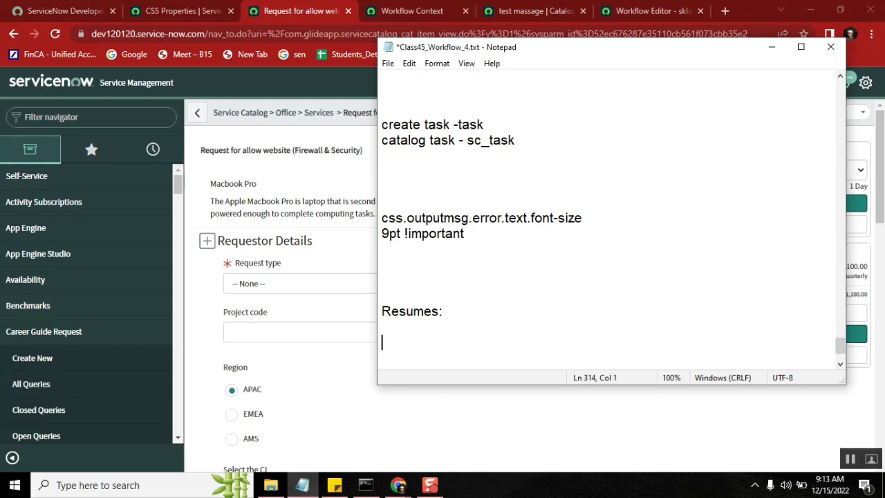
pyautogui.write('user administation')
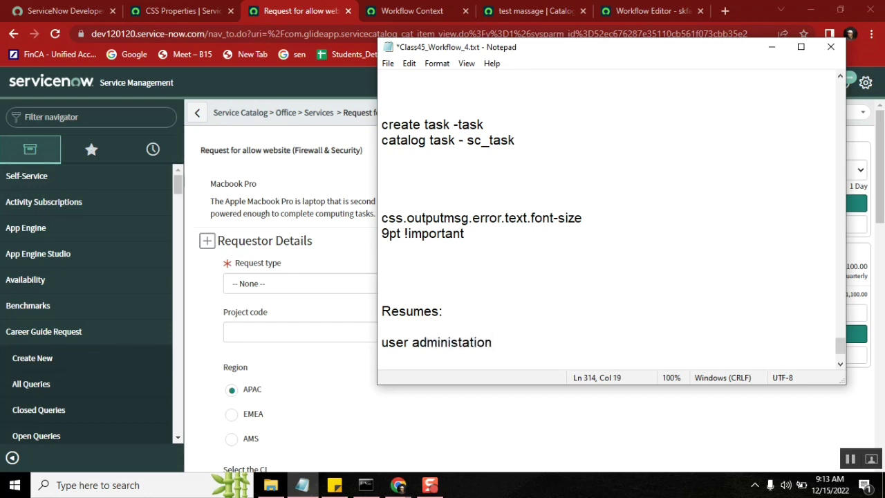
# Step: Add the line "group?" below "user administation", followed by several blank lines
pyautogui.press('Return')
pyautogui.press('Return')
pyautogui.write('group?')
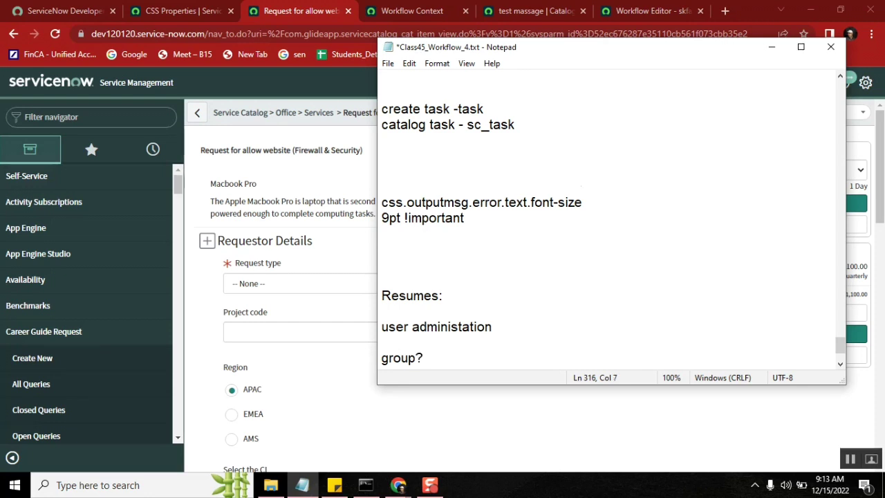
pyautogui.press('Return')
pyautogui.press('Return')
pyautogui.press('Return')
pyautogui.press('Return')
pyautogui.press('Return')
pyautogui.press('Return')
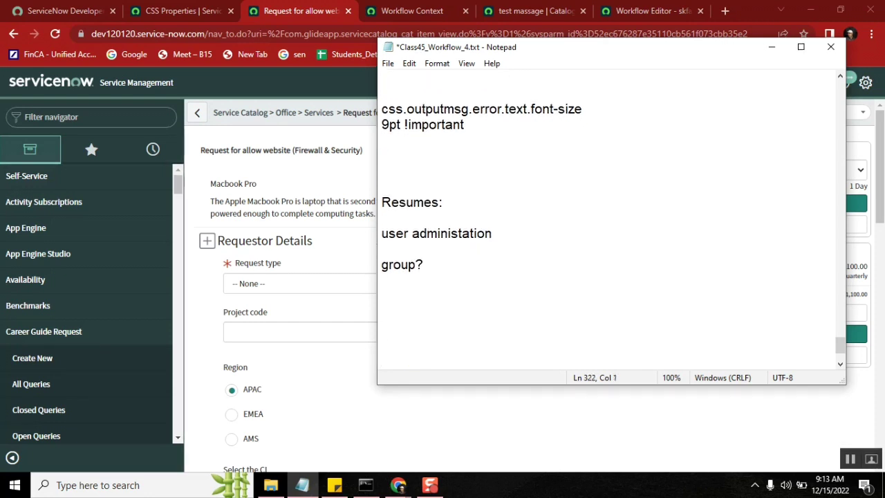
# Step: Remove the question mark after "group" and add the line "server storage team." below it
pyautogui.click(439, 259)
pyautogui.press('BackSpace')
pyautogui.press('Return')
pyautogui.press('BackSpace')
pyautogui.press('Return')
pyautogui.press('Return')
pyautogui.write('server s')
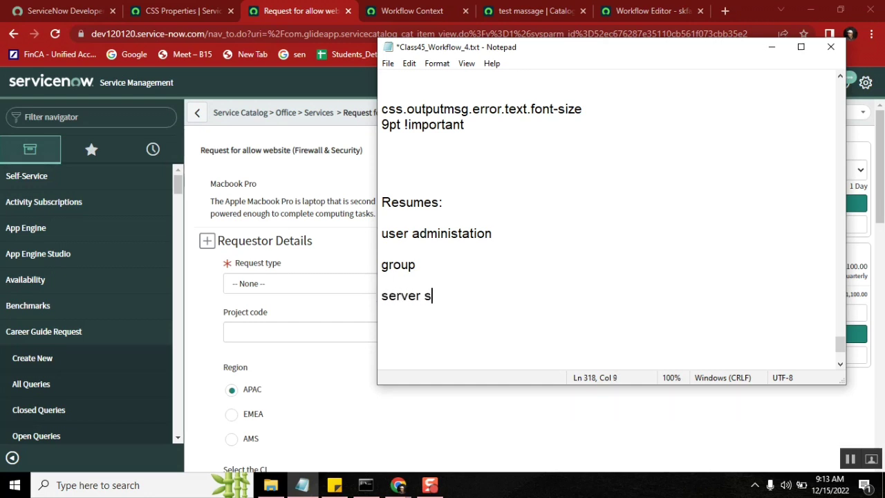
pyautogui.write('torage team.')
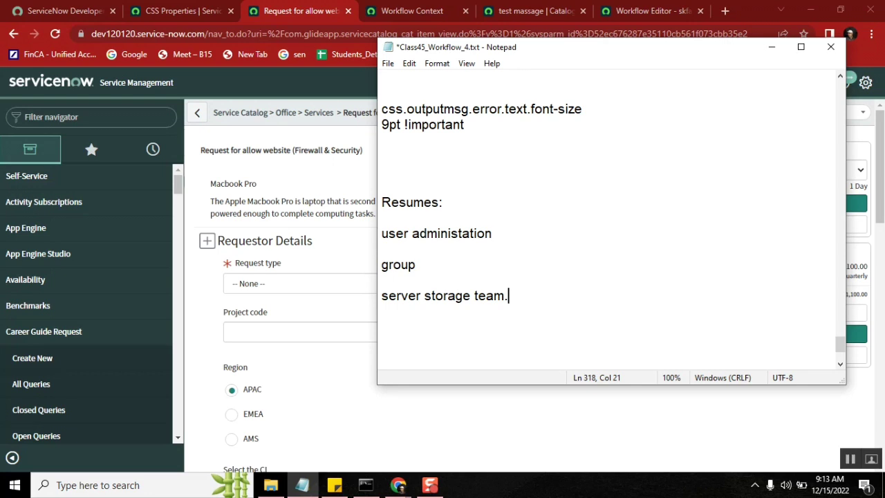
# Step: Insert "backup/" before "storage" so the last line reads "server backup/storage team." with single spacing
pyautogui.doubleClick(421, 296)
pyautogui.click(423, 296)
pyautogui.write('bac')
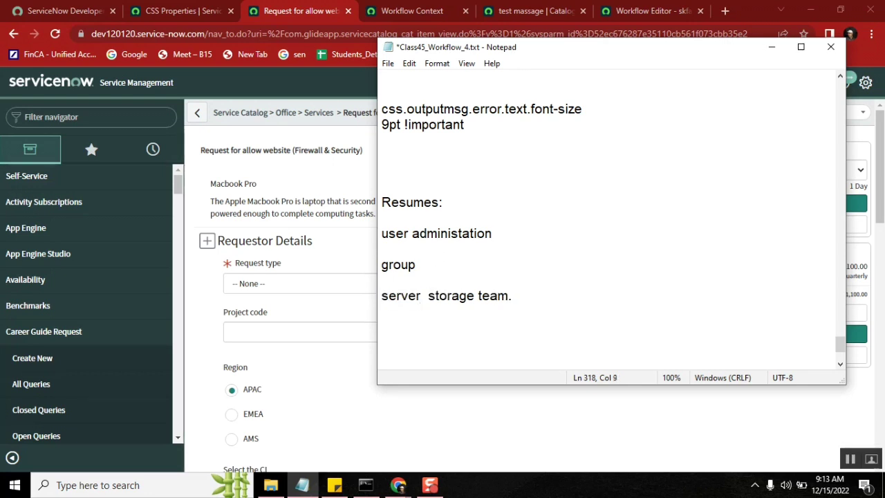
pyautogui.write('kup/')
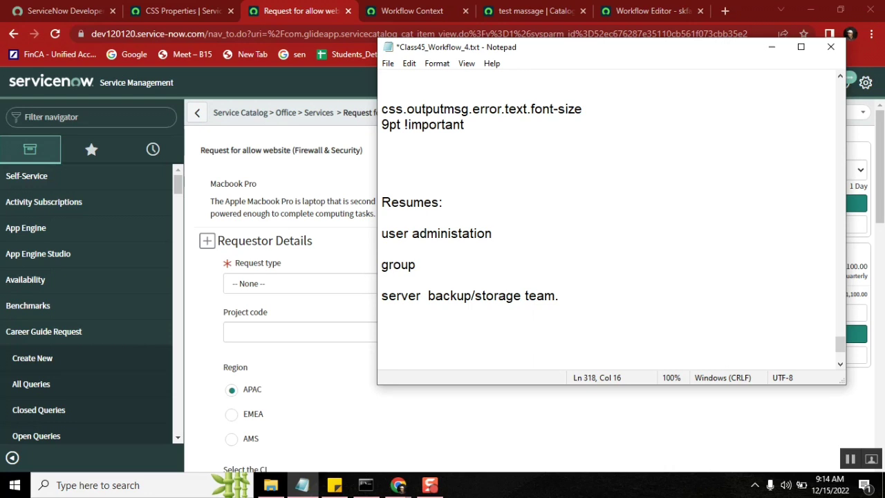
pyautogui.click(394, 297)
pyautogui.click(444, 296)
pyautogui.click(427, 298)
pyautogui.press('BackSpace')
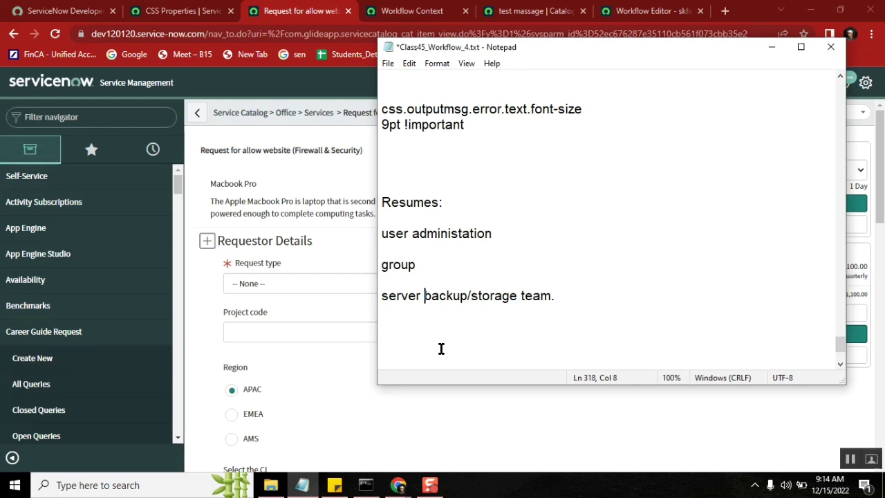
pyautogui.doubleClick(451, 297)
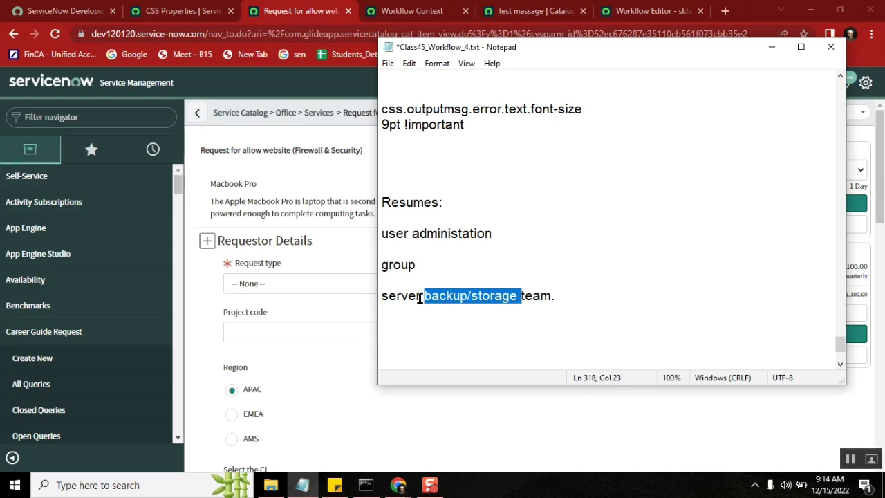
pyautogui.doubleClick(419, 297)
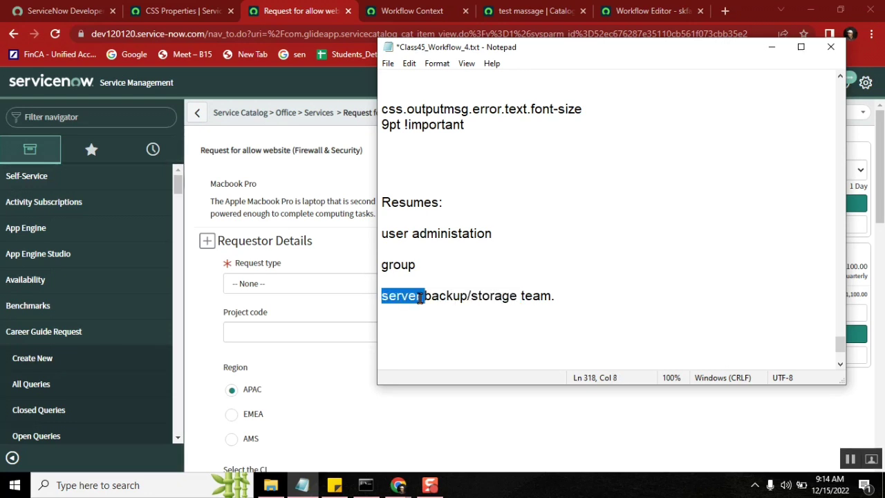
pyautogui.click(563, 289)
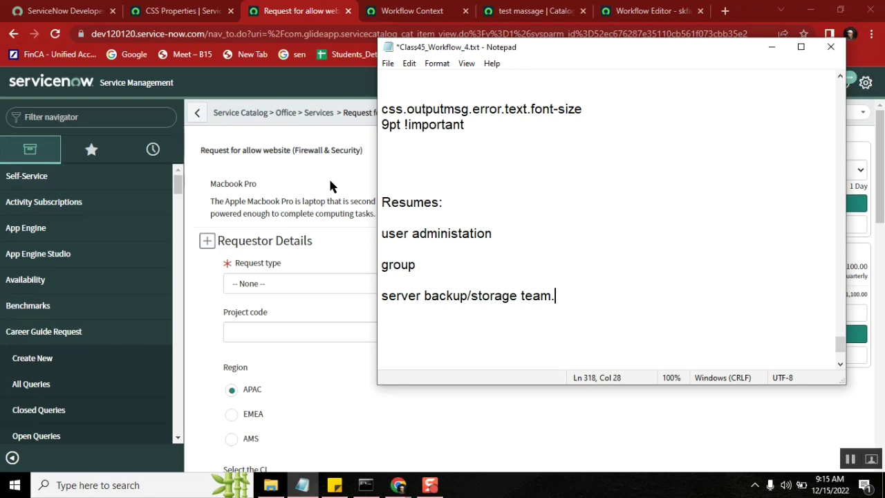
# Step: Switch back to ServiceNow in the browser, search the catalog for "backup" and open the Request for Backup item
pyautogui.click(75, 119)
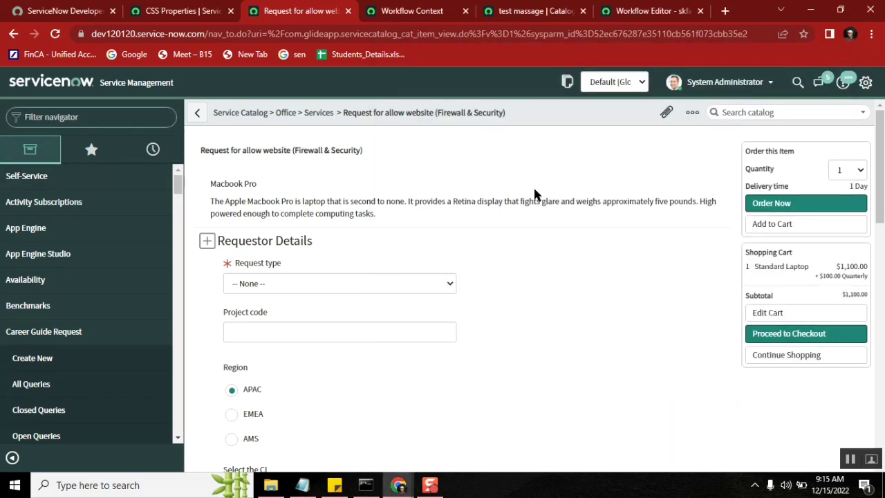
pyautogui.click(776, 112)
pyautogui.write('se')
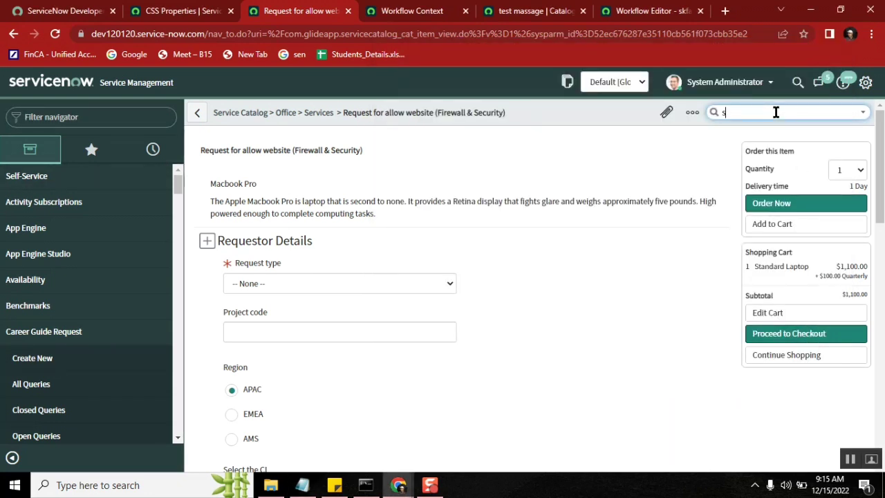
pyautogui.press('BackSpace')
pyautogui.press('BackSpace')
pyautogui.write('backup')
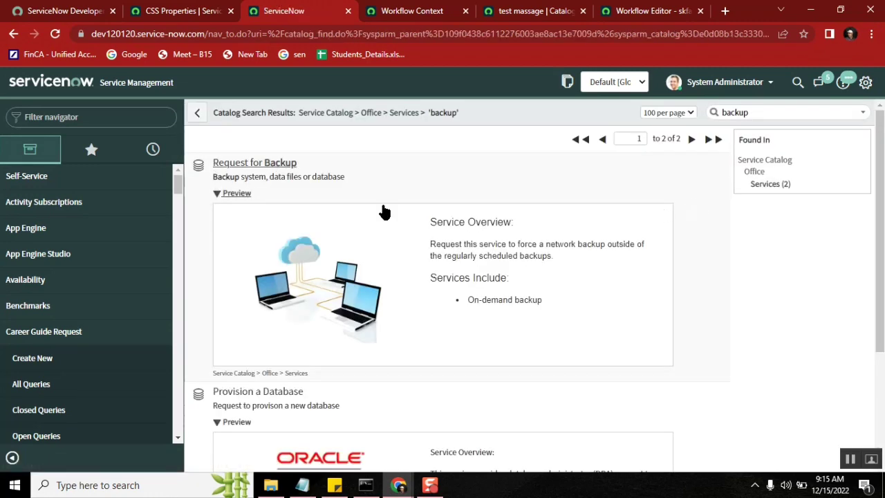
pyautogui.click(282, 166)
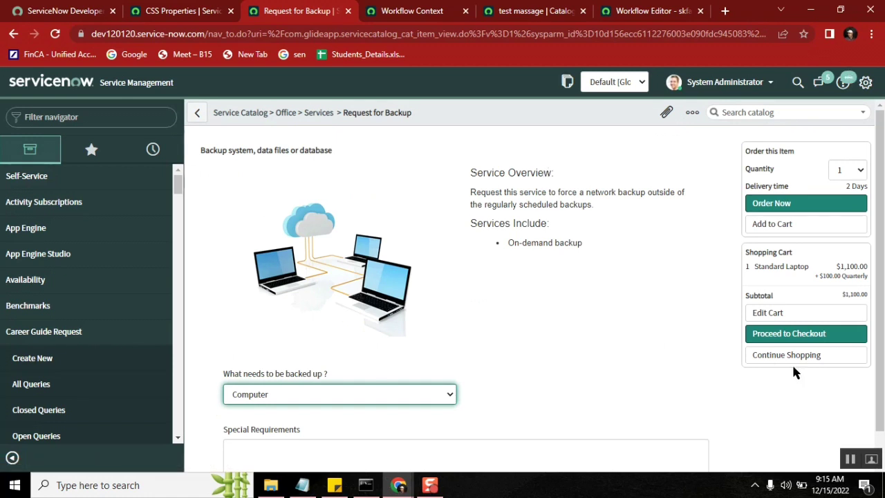
# Step: Examine the Request for Backup form alongside the "server backup/storage team." line in the Notepad notes
pyautogui.scroll(-1, 879, 294)
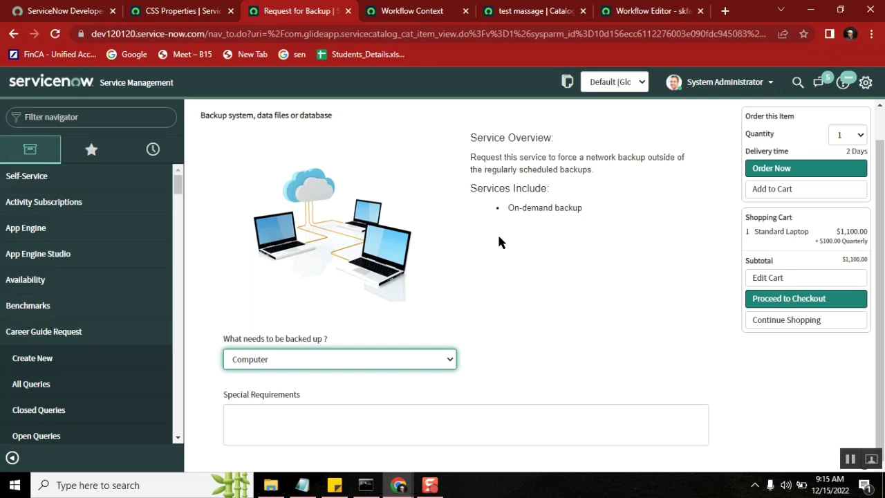
pyautogui.click(302, 485)
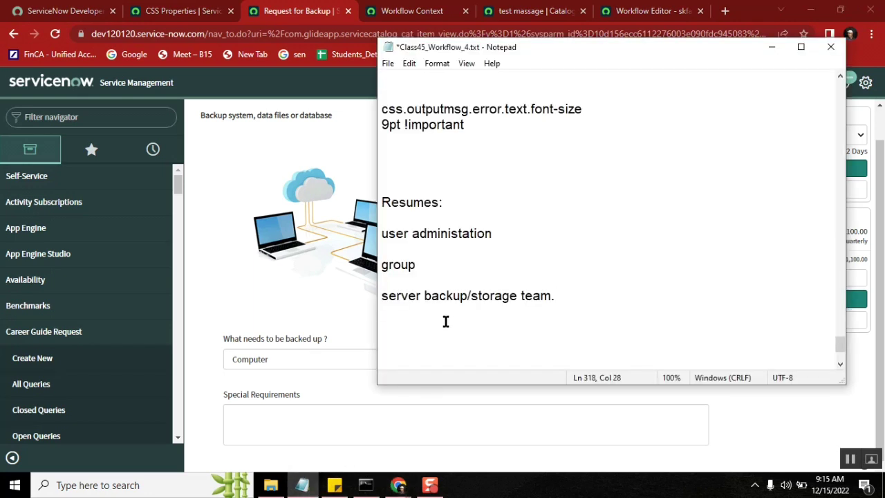
pyautogui.keyDown('shift'); pyautogui.click(384, 296); pyautogui.keyUp('shift')
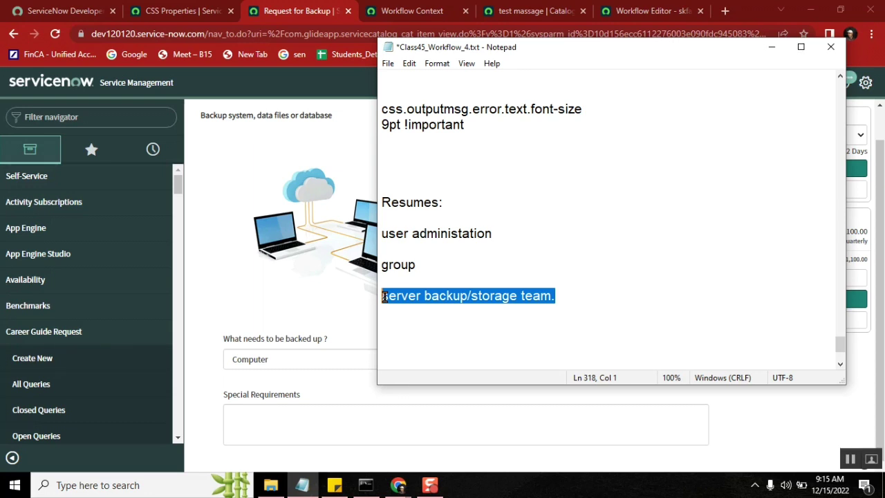
pyautogui.click(284, 309)
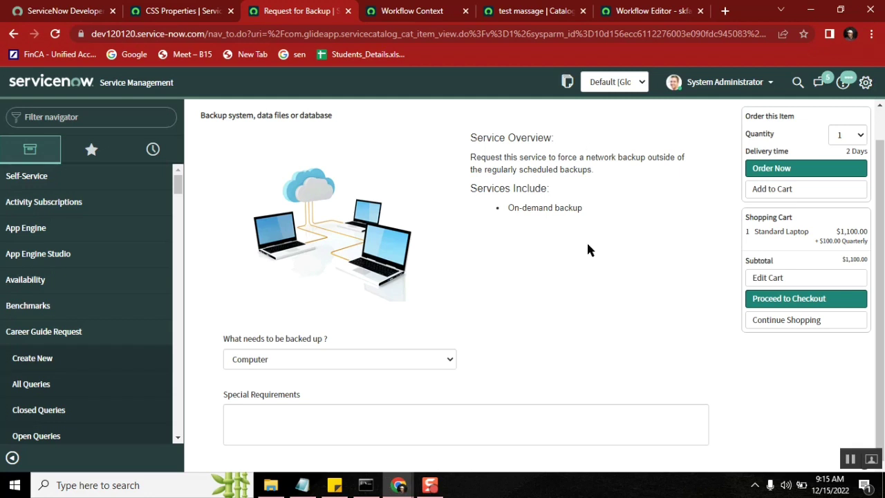
pyautogui.scroll(1, 560, 180)
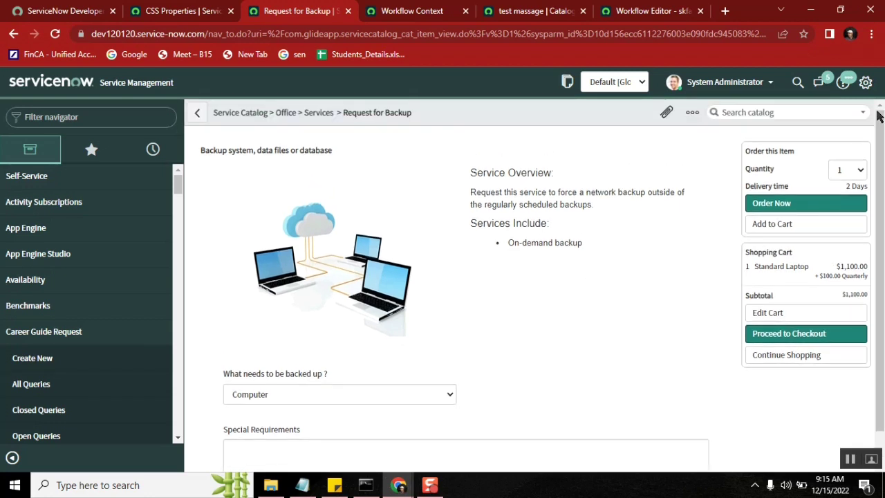
# Step: Leave the Request for Backup item unconfigured and switch to the Workflow Editor with the allow website request workflow
pyautogui.rightClick(512, 116)
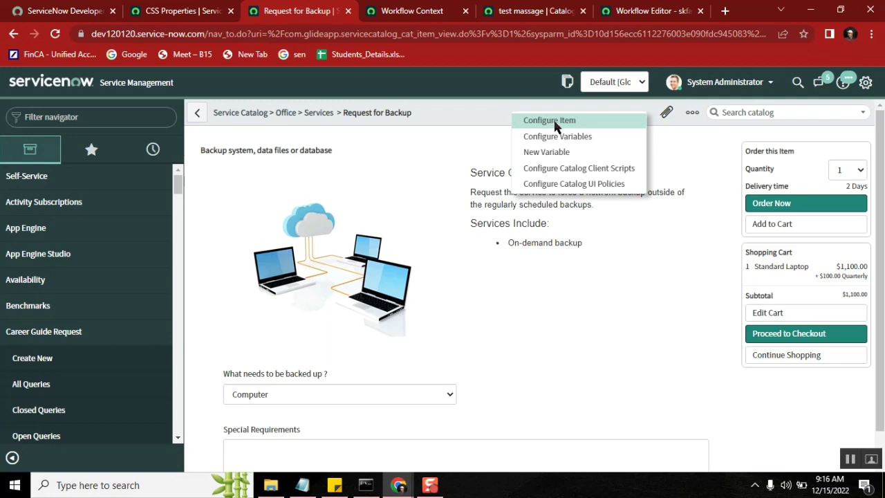
pyautogui.click(641, 15)
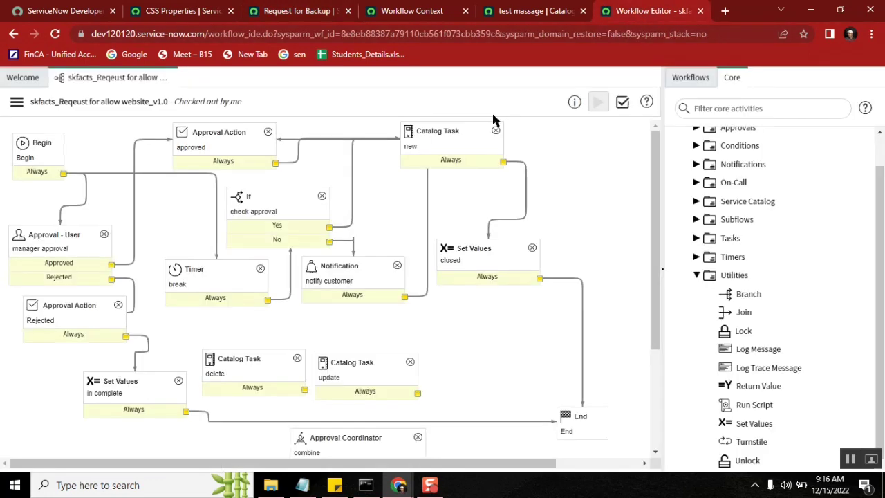